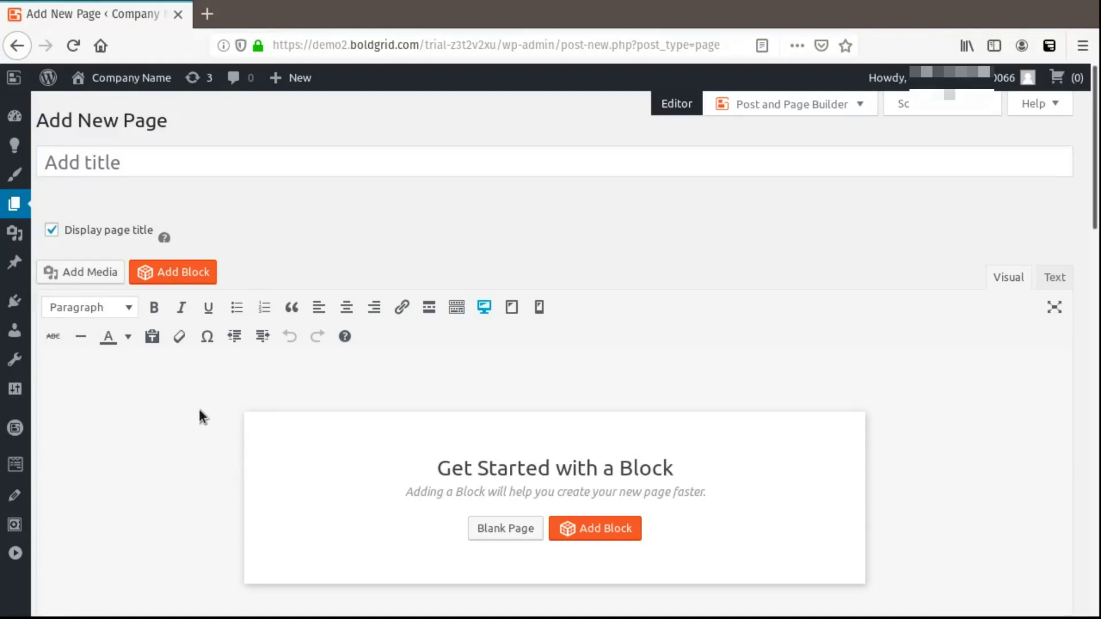
scroll(201, 392, down, 3)
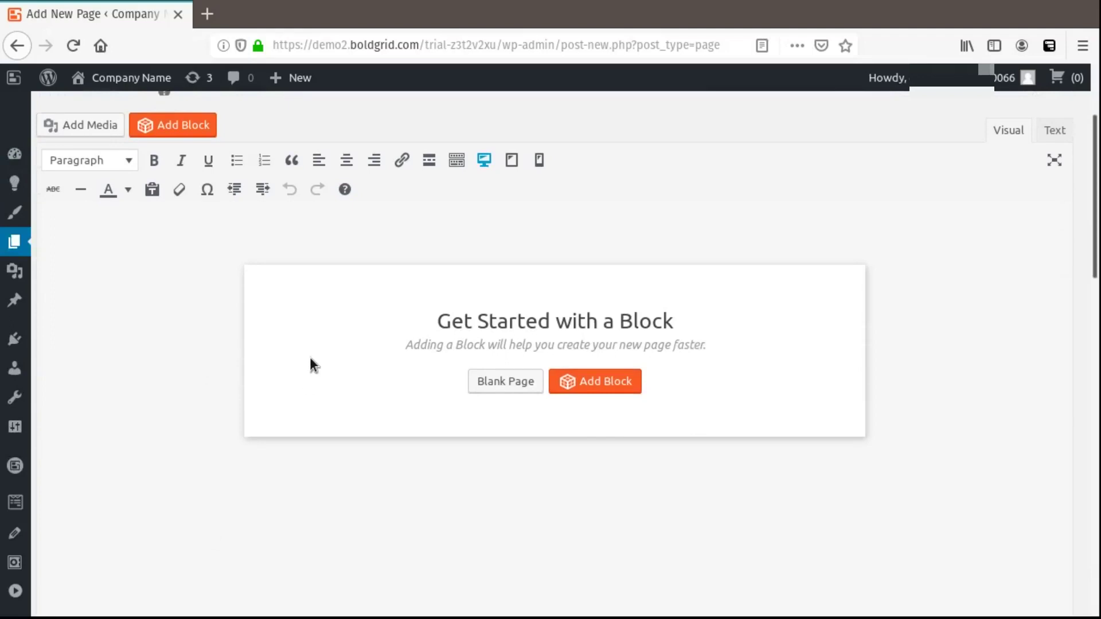
- Start the page from a prebuilt block and filter the block library to video blocks
click(587, 387)
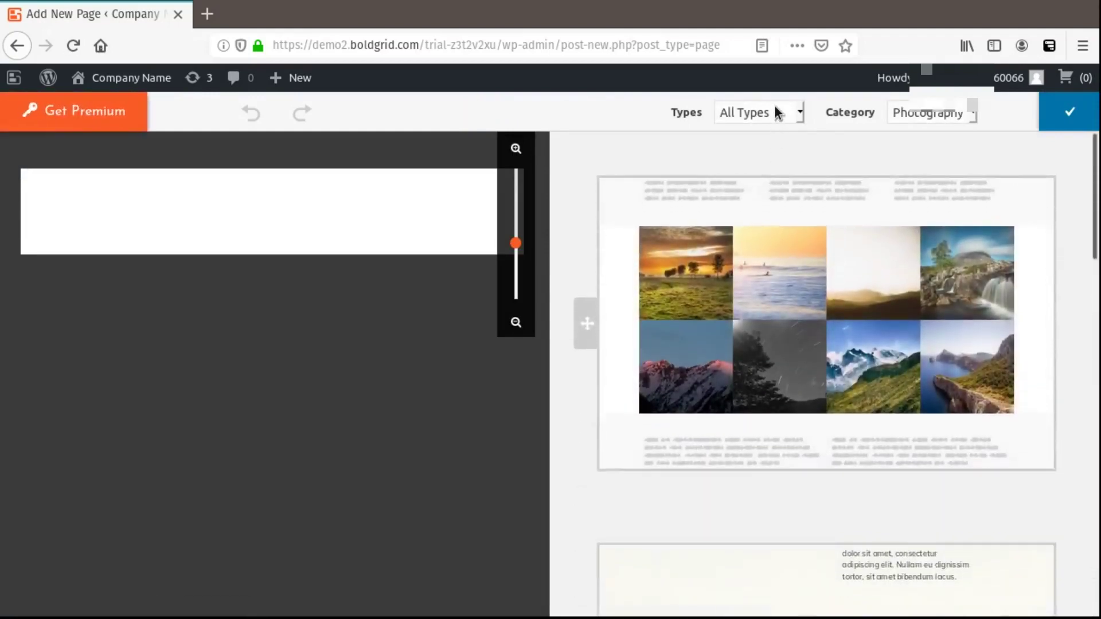
click(774, 112)
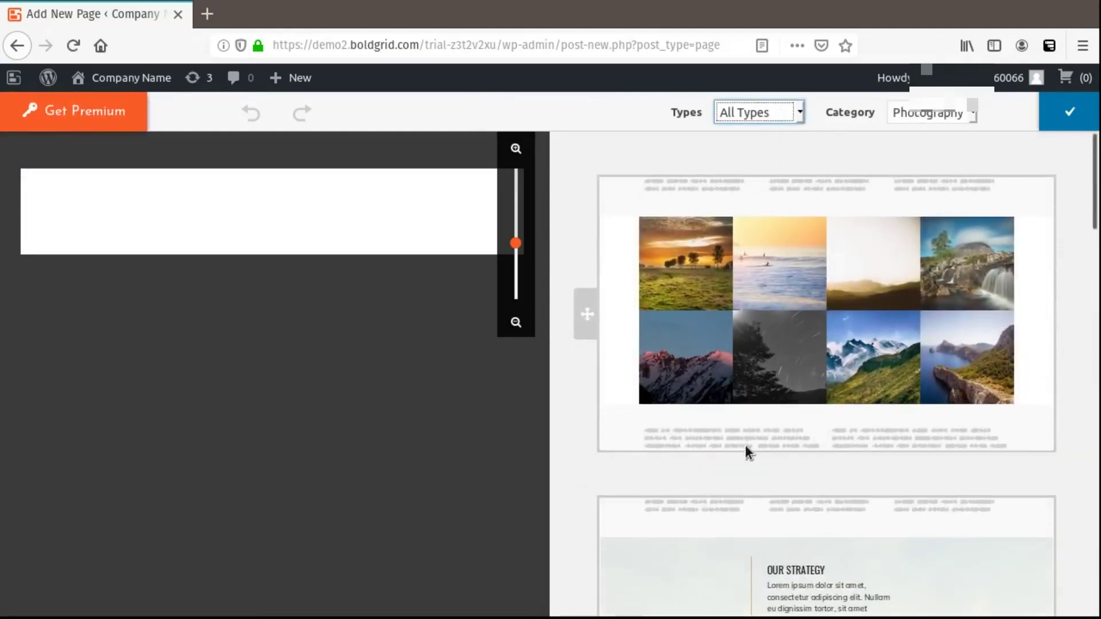
key(v)
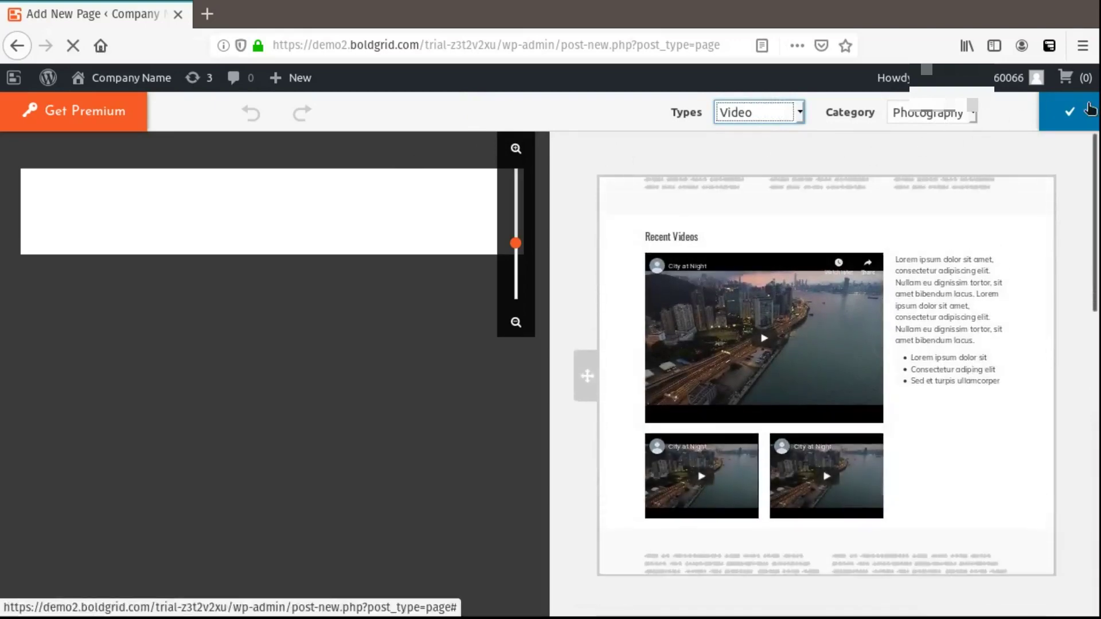
scroll(620, 424, down, 2)
scroll(619, 424, down, 3)
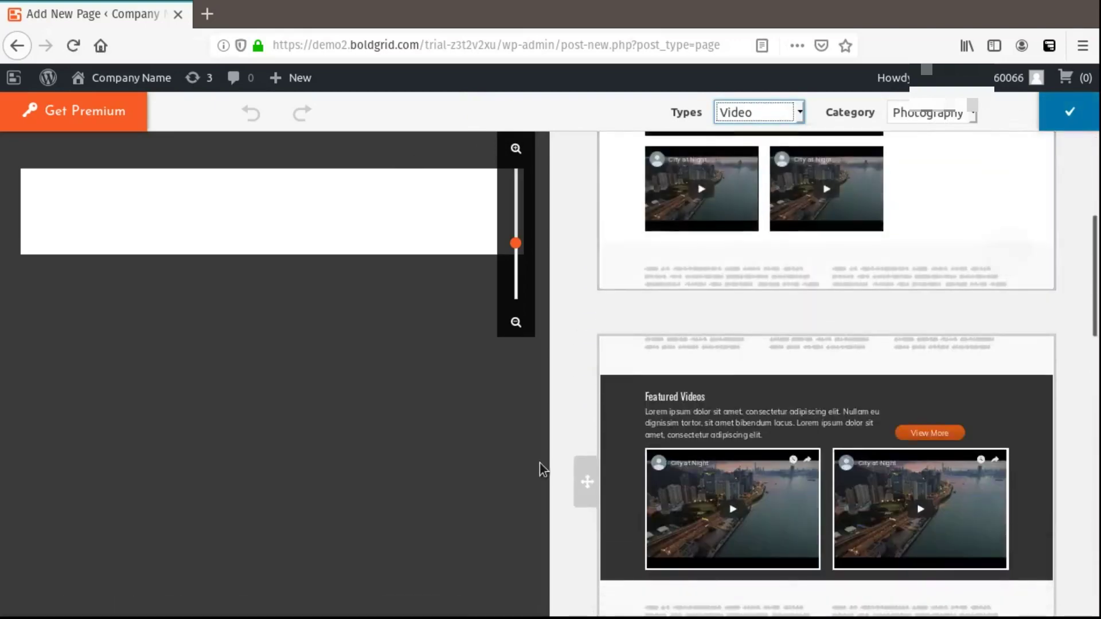
scroll(552, 446, down, 3)
scroll(557, 444, down, 3)
scroll(557, 445, down, 3)
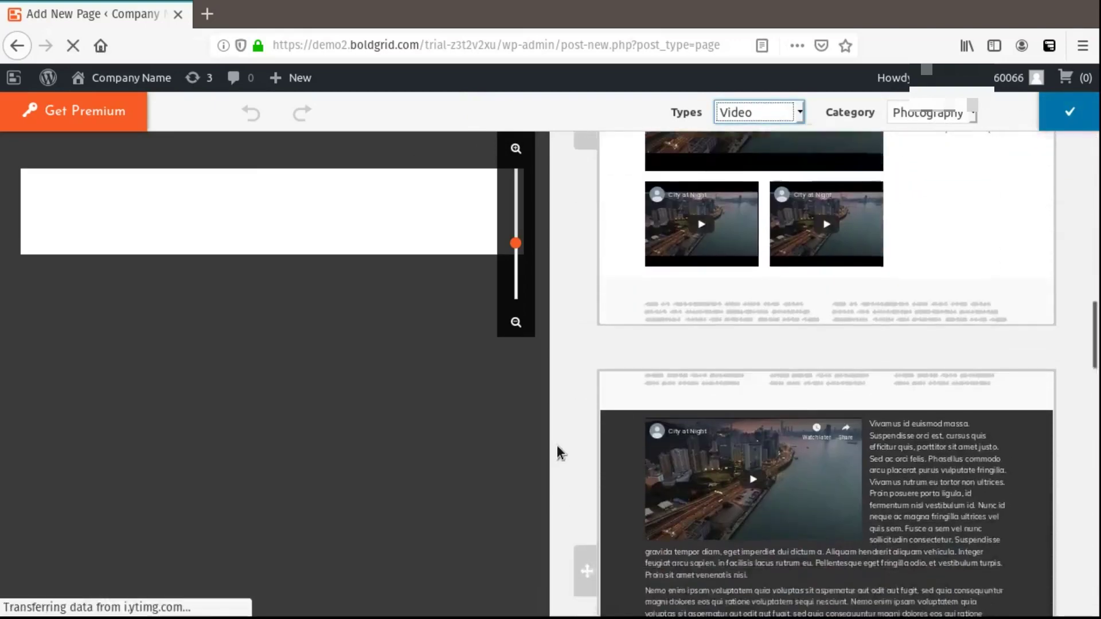
scroll(557, 444, down, 3)
scroll(556, 445, down, 3)
scroll(557, 445, down, 3)
scroll(556, 444, down, 4)
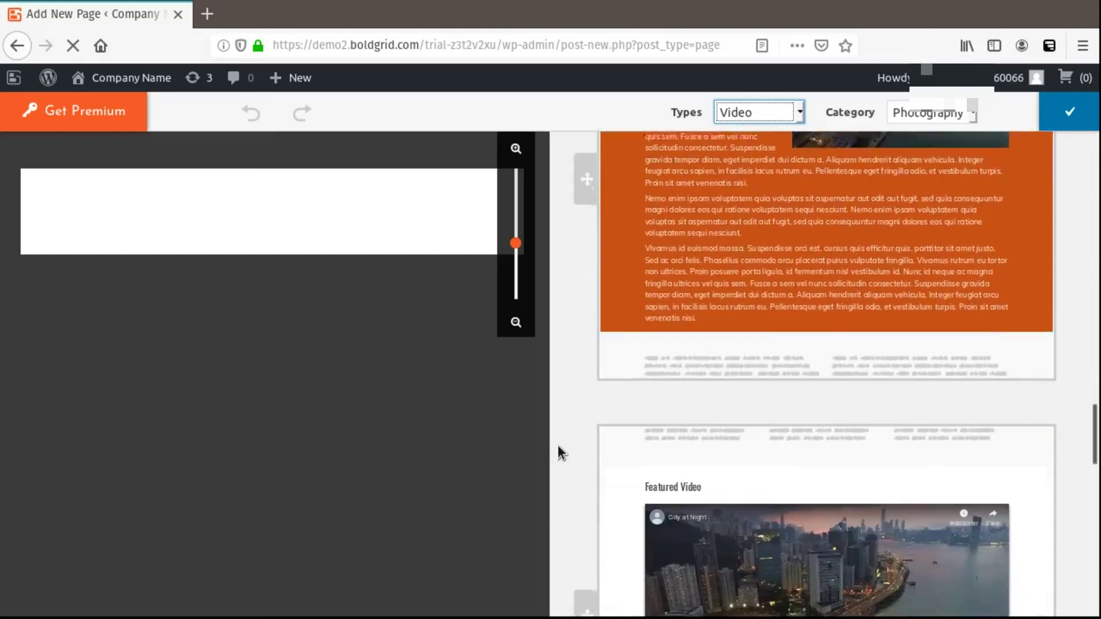
scroll(558, 445, down, 2)
scroll(557, 445, down, 3)
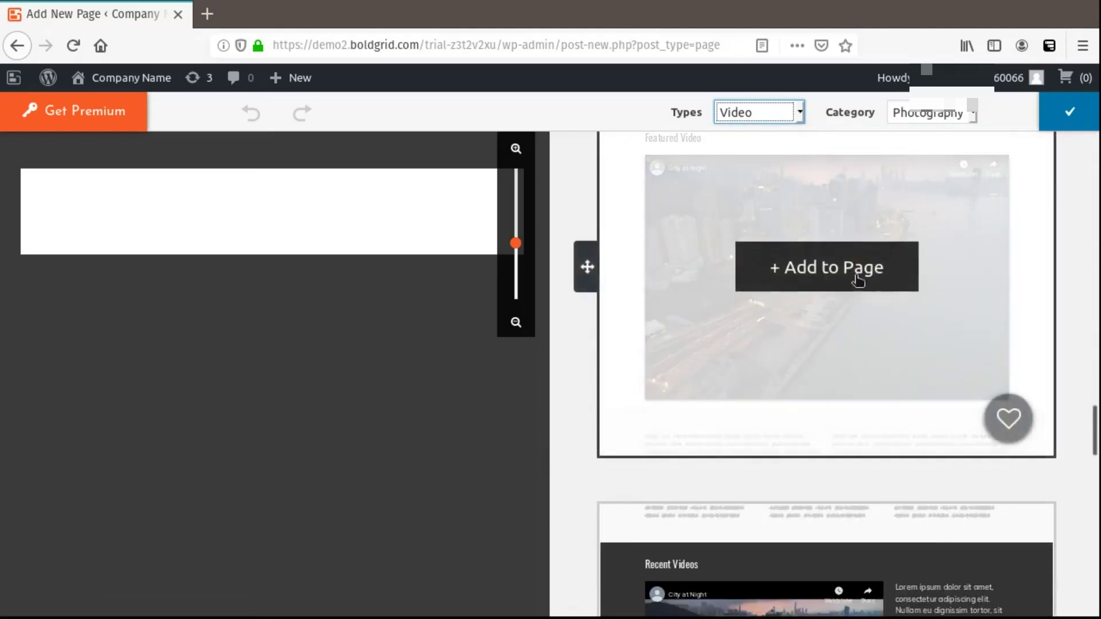
- Add the Featured Video block to the page and return to the page editor
click(807, 272)
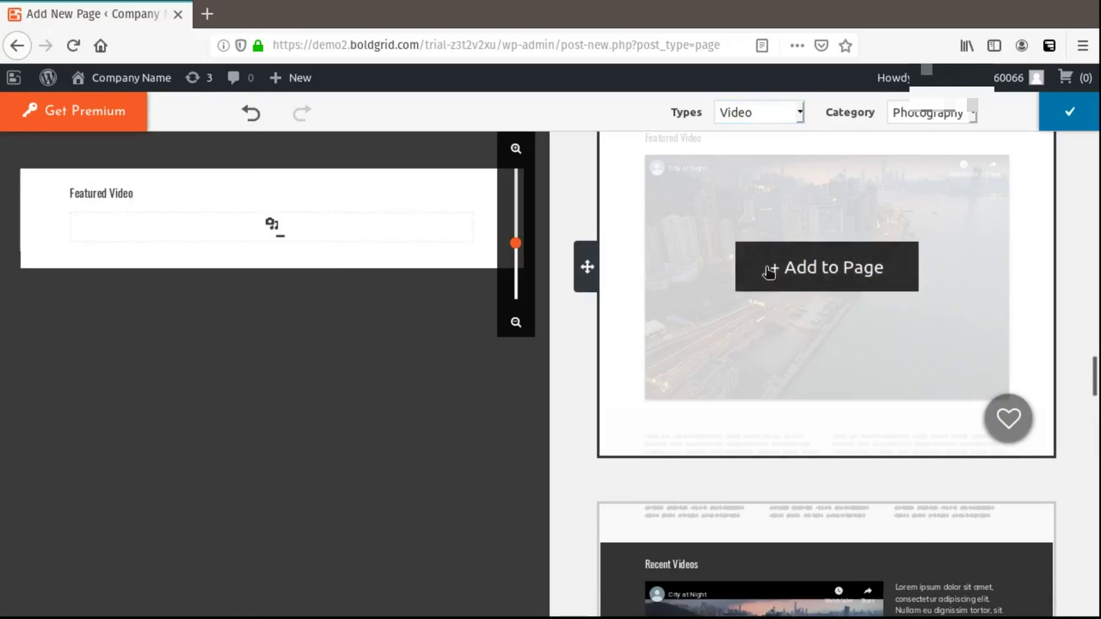
click(1082, 116)
scroll(647, 237, down, 3)
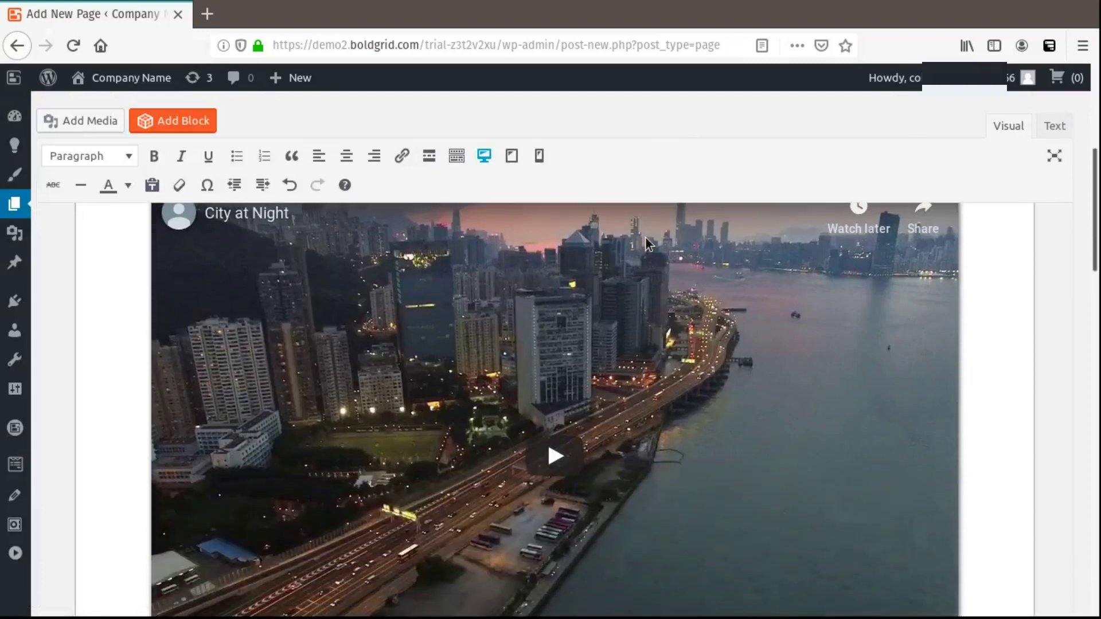
scroll(648, 344, down, 2)
scroll(653, 426, up, 2)
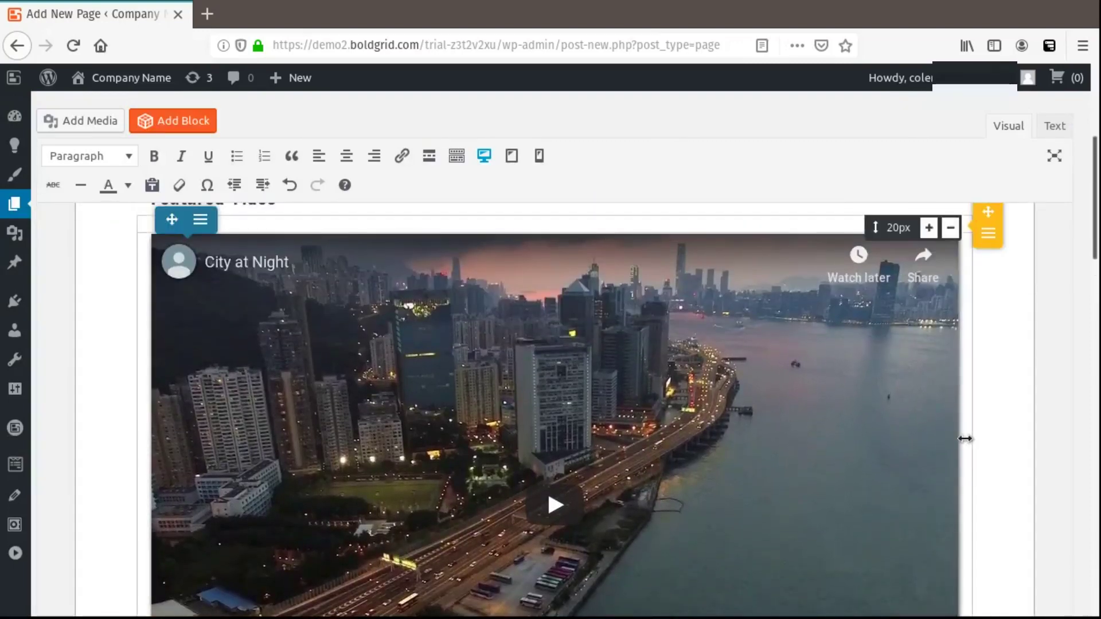
- Narrow the video embed by pulling its right and left edges inward
drag(965, 439, 814, 452)
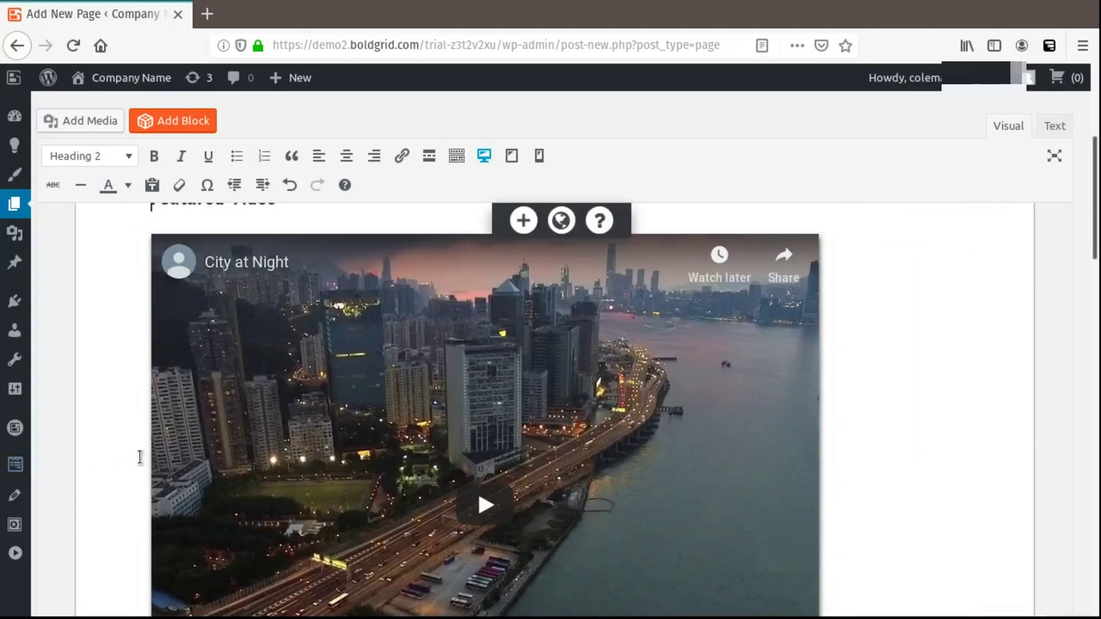
drag(140, 458, 268, 454)
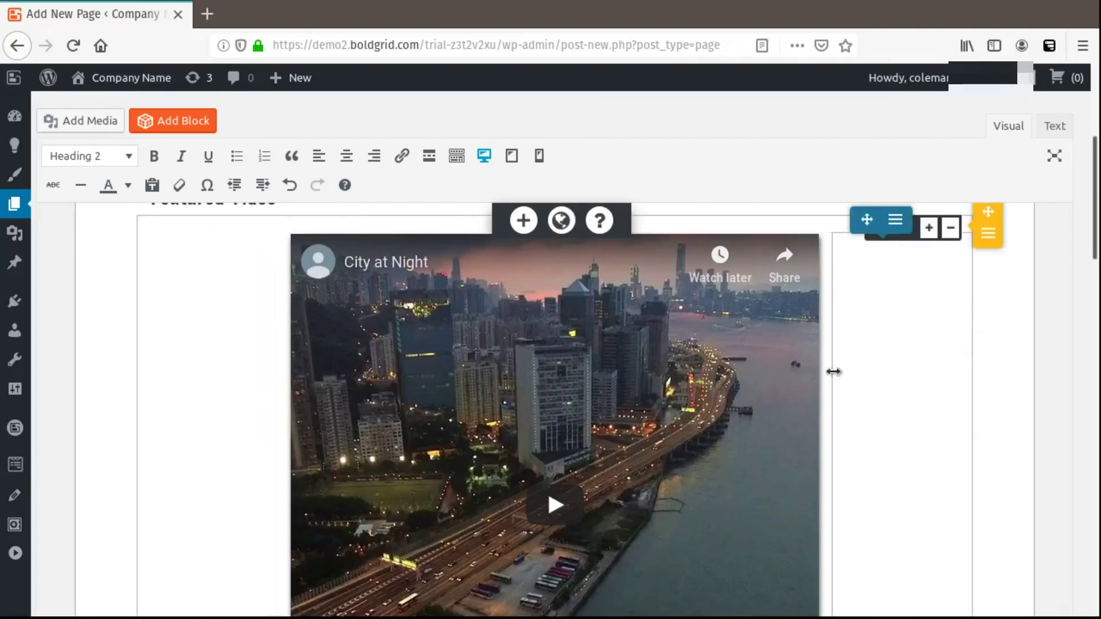
scroll(722, 364, down, 2)
scroll(722, 364, down, 2)
scroll(872, 264, up, 3)
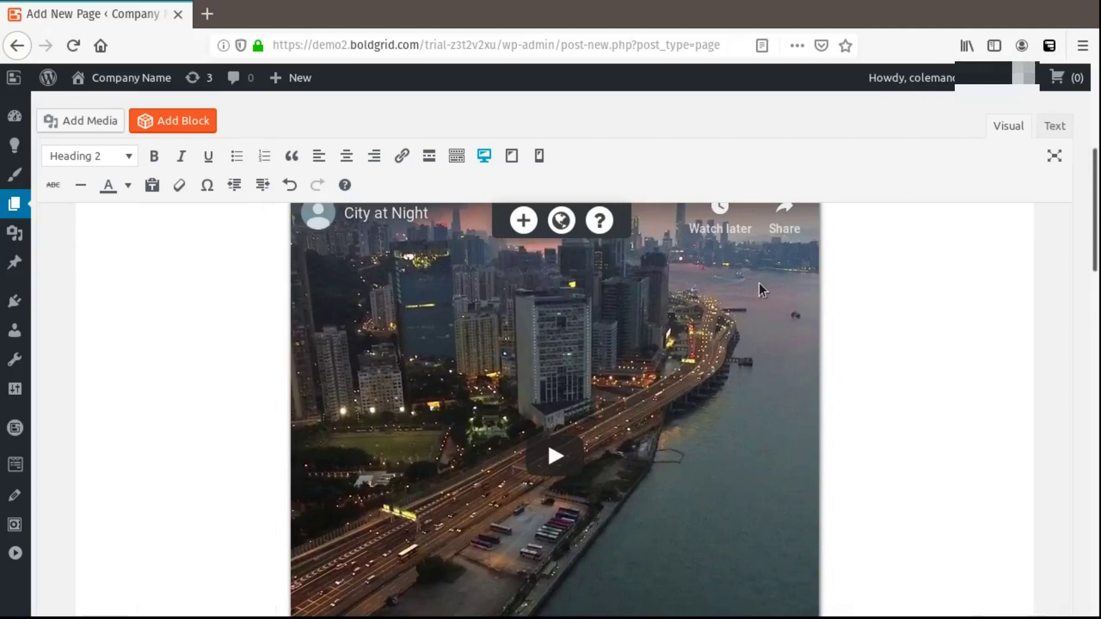
- Select the video block and switch to the page's HTML source view
click(757, 286)
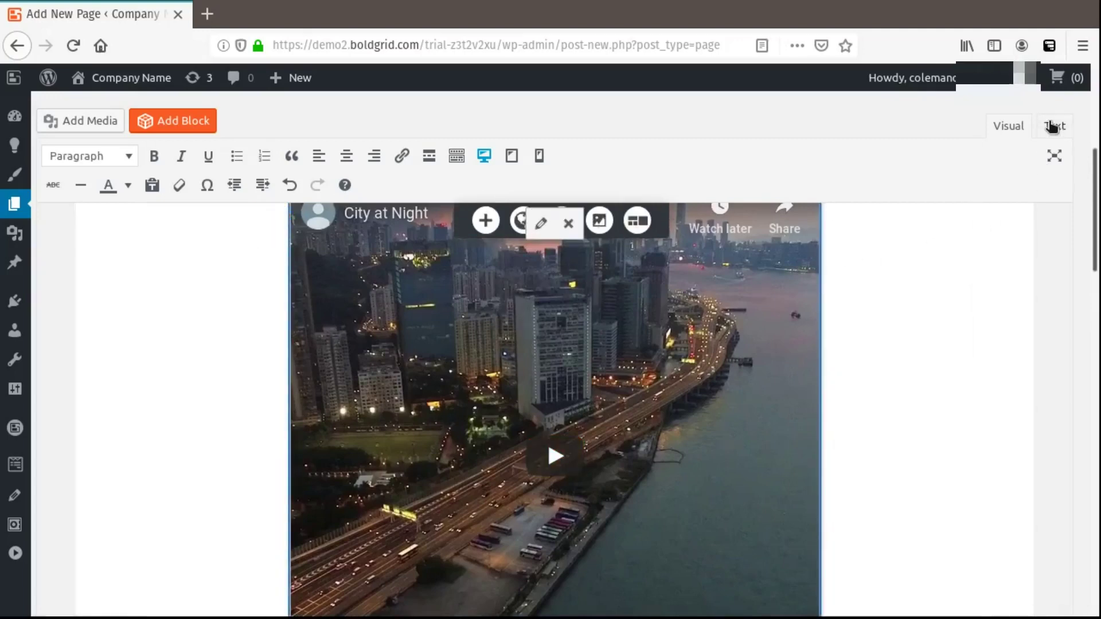
click(1053, 127)
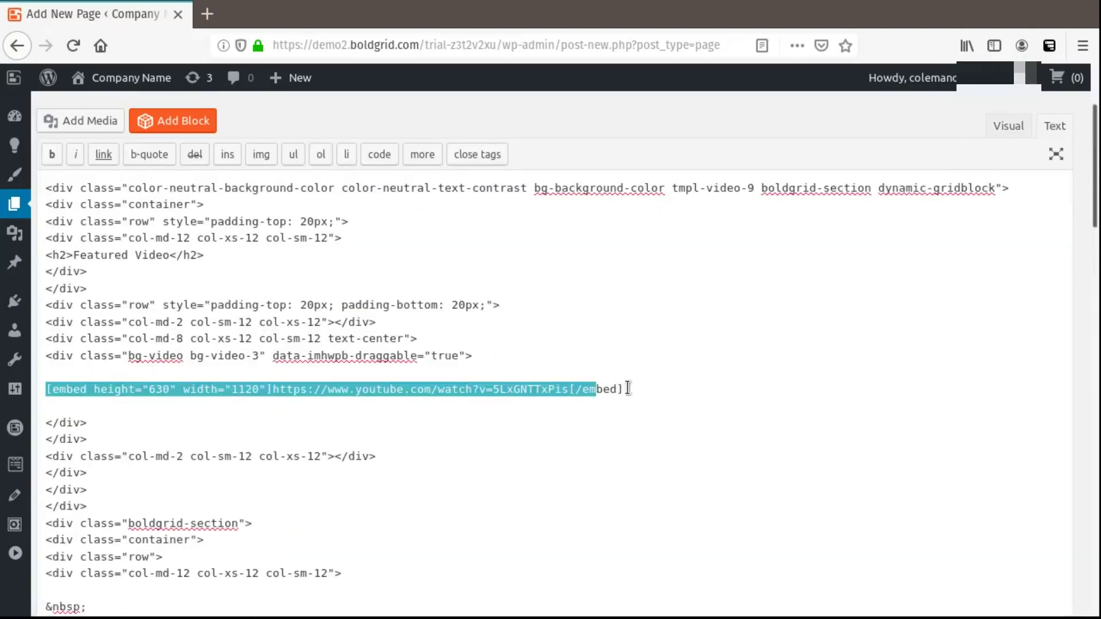
- Locate the embed shortcode line and its height 630 and width 1120 values in the HTML
drag(628, 389, 45, 389)
click(98, 398)
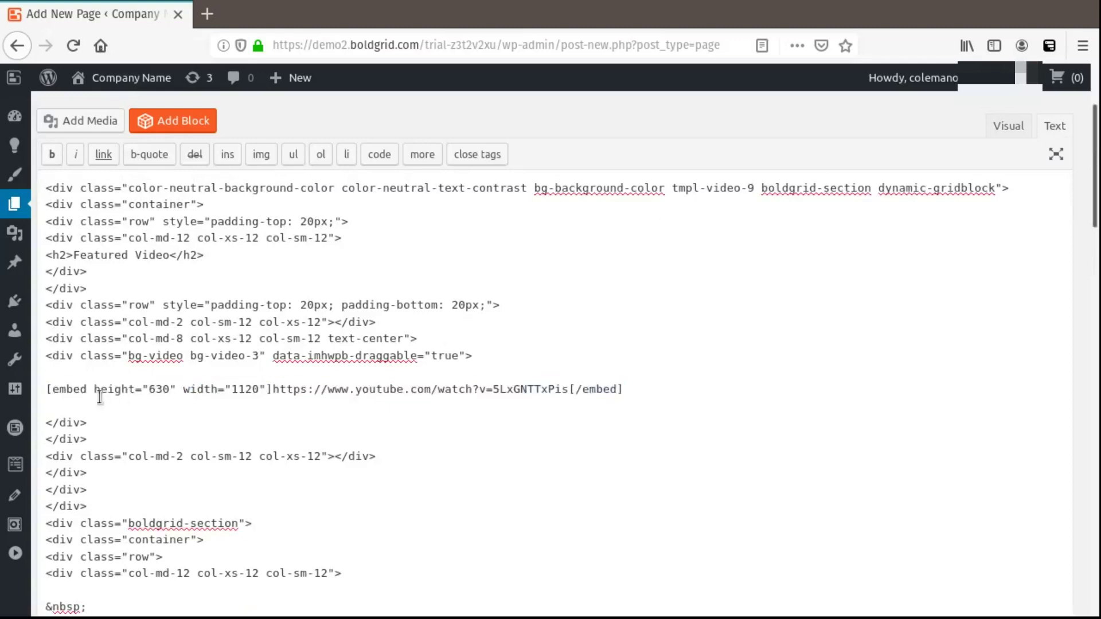
triple_click(99, 397)
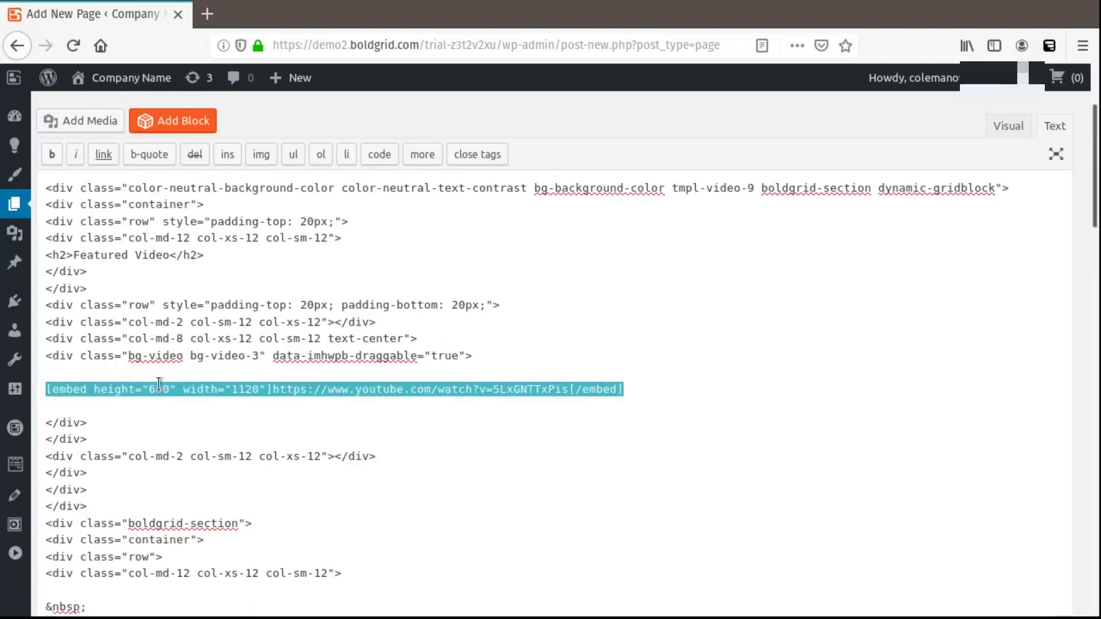
double_click(159, 389)
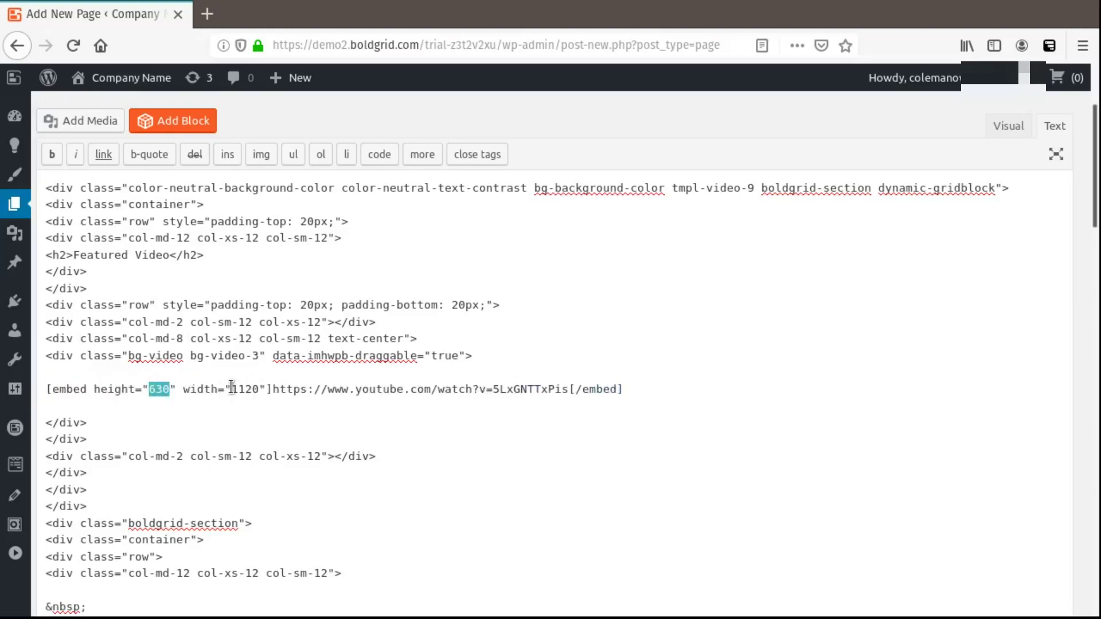
drag(231, 389, 254, 389)
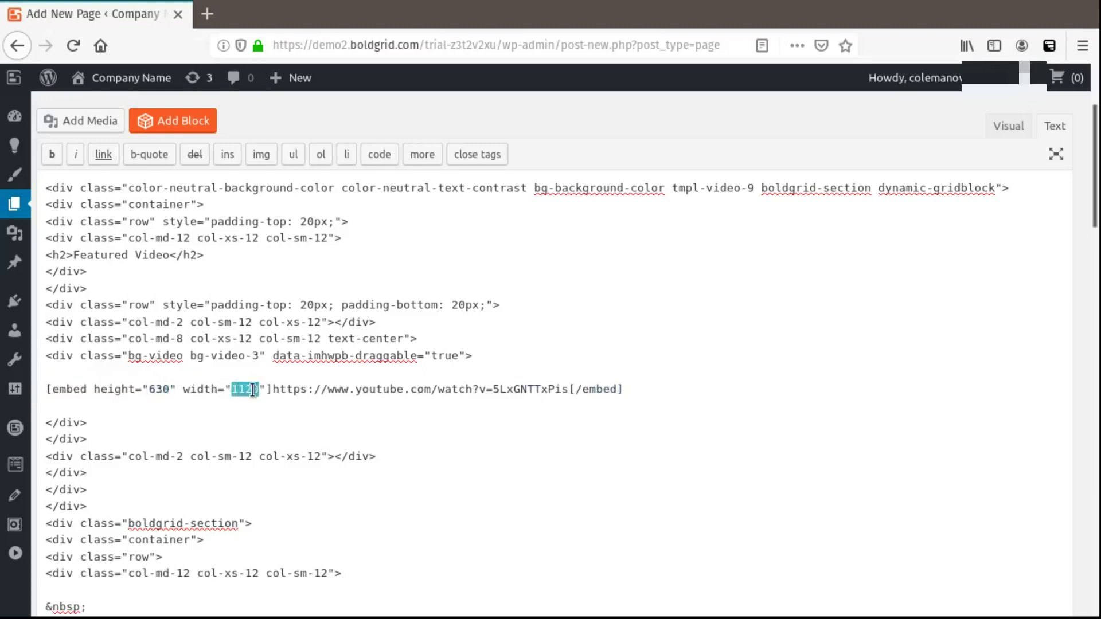
double_click(162, 389)
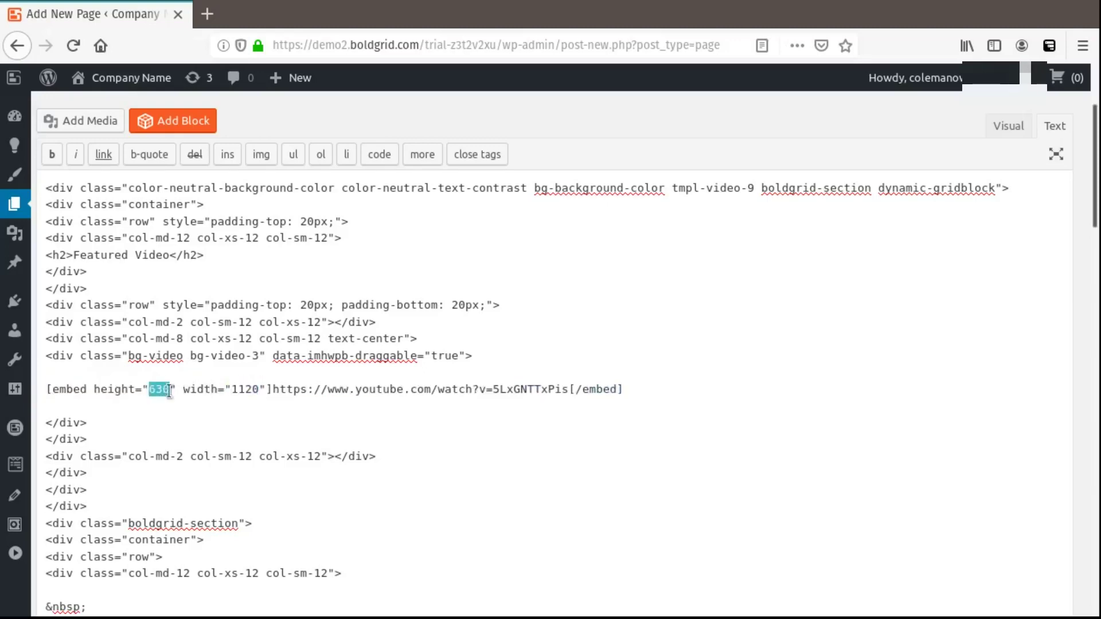
double_click(250, 389)
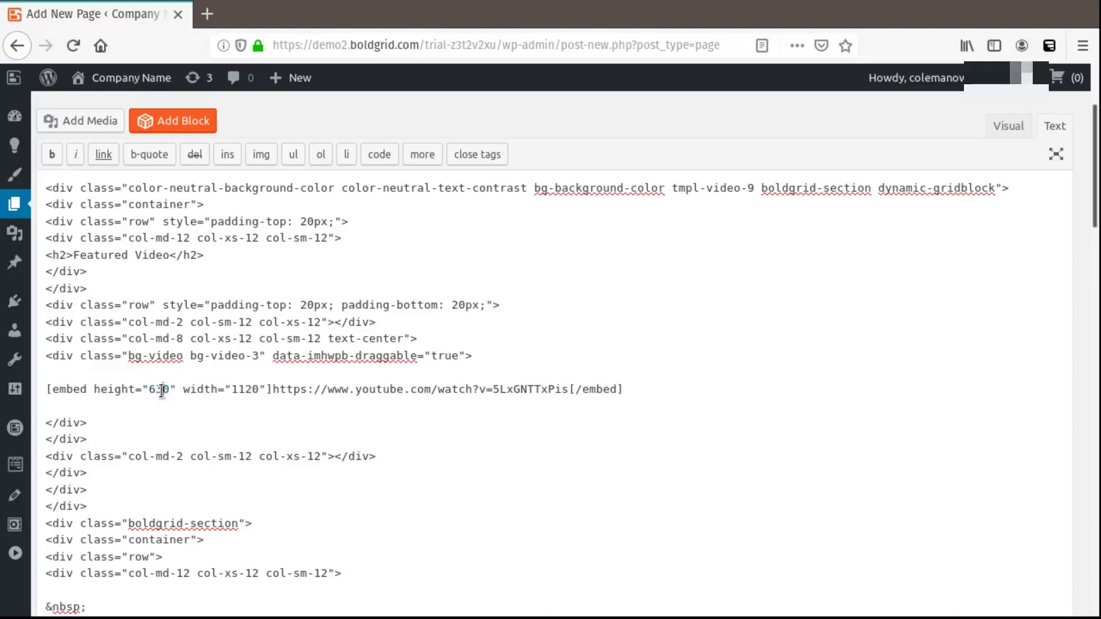
- Replace the embed's height with 250 and width with 500, then return to the visual view
double_click(161, 389)
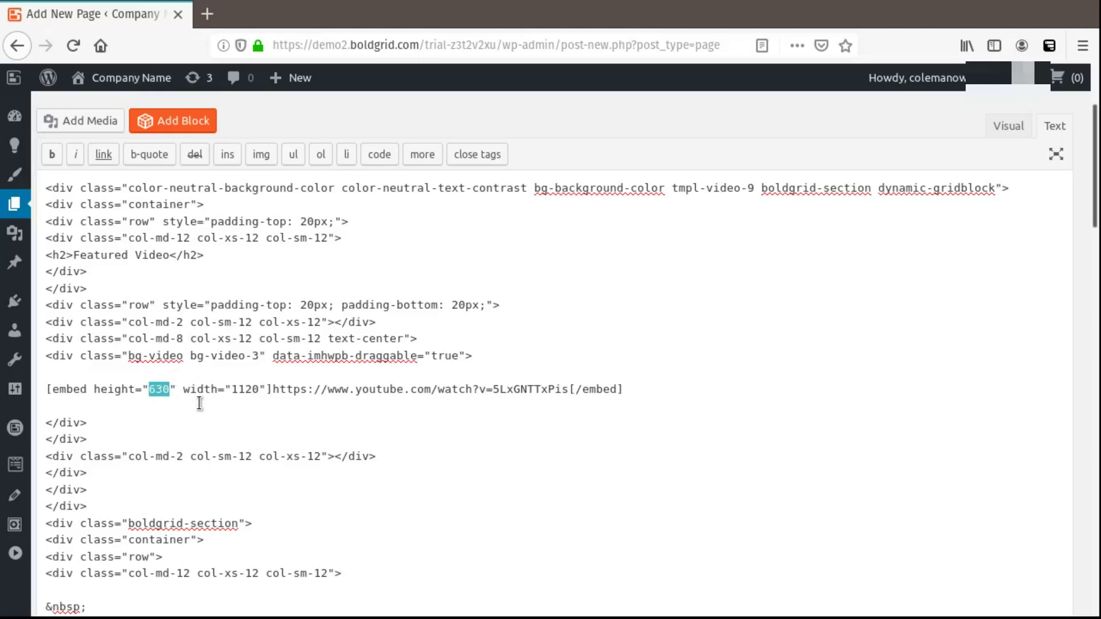
text(250)
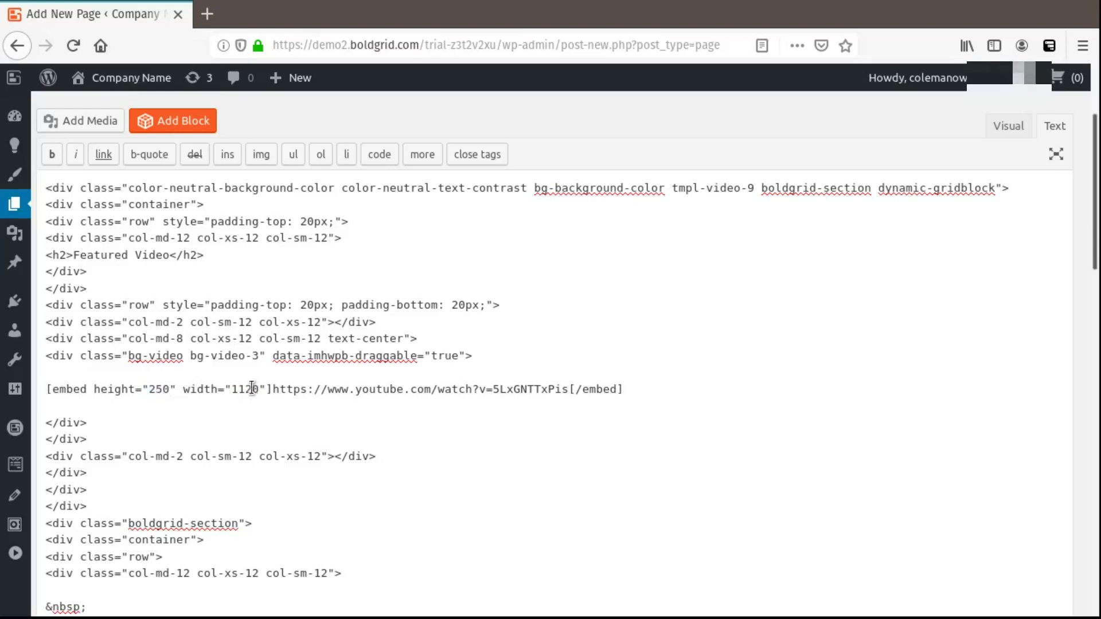
double_click(250, 390)
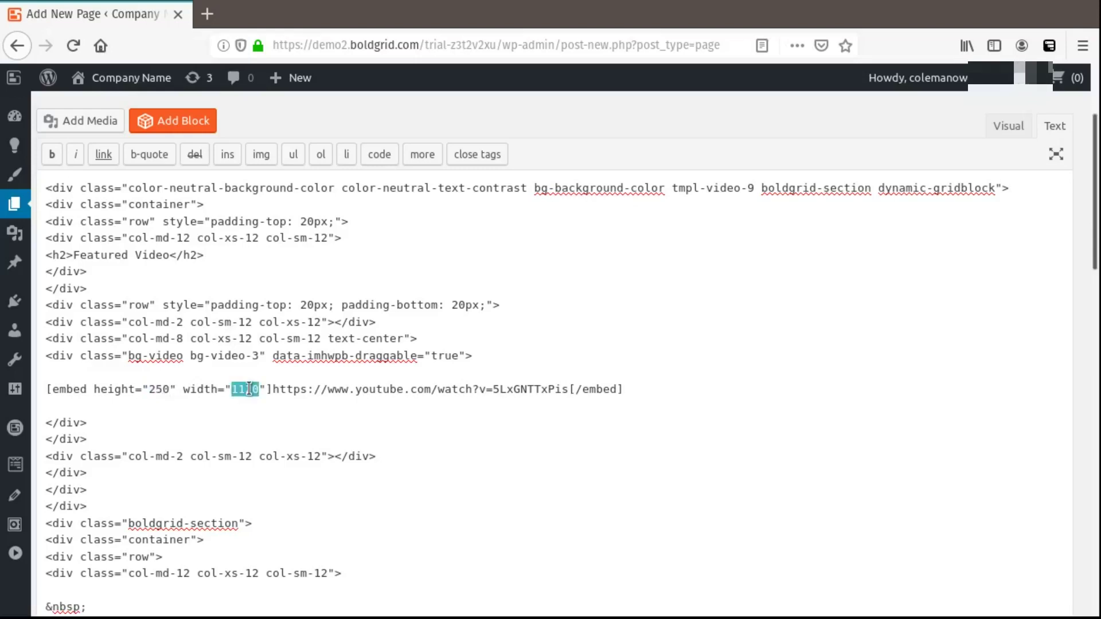
text(500)
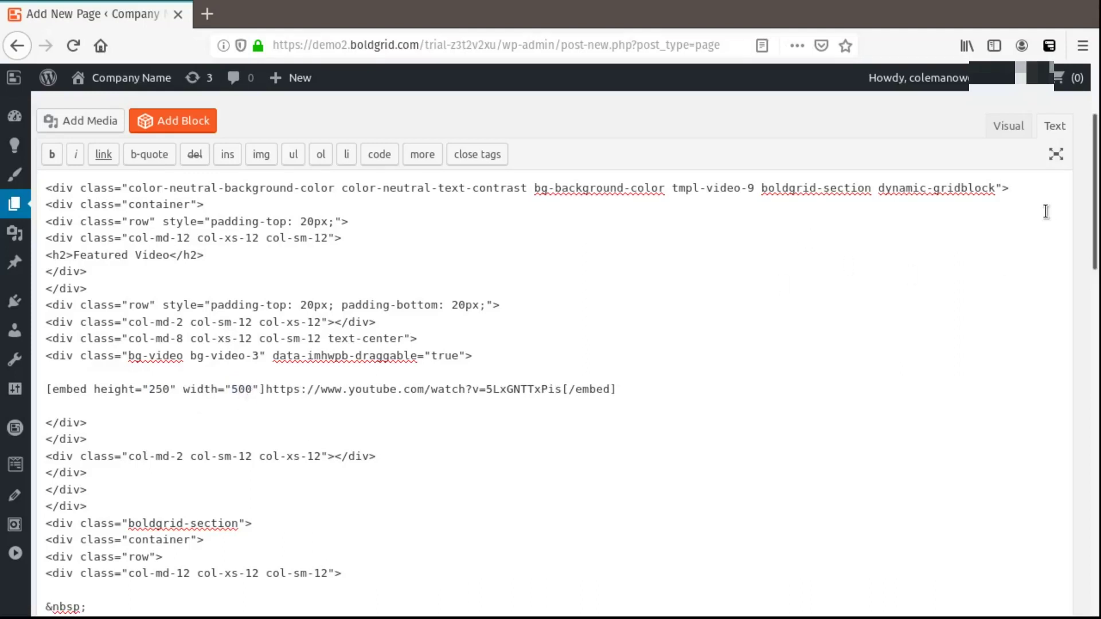
click(1010, 126)
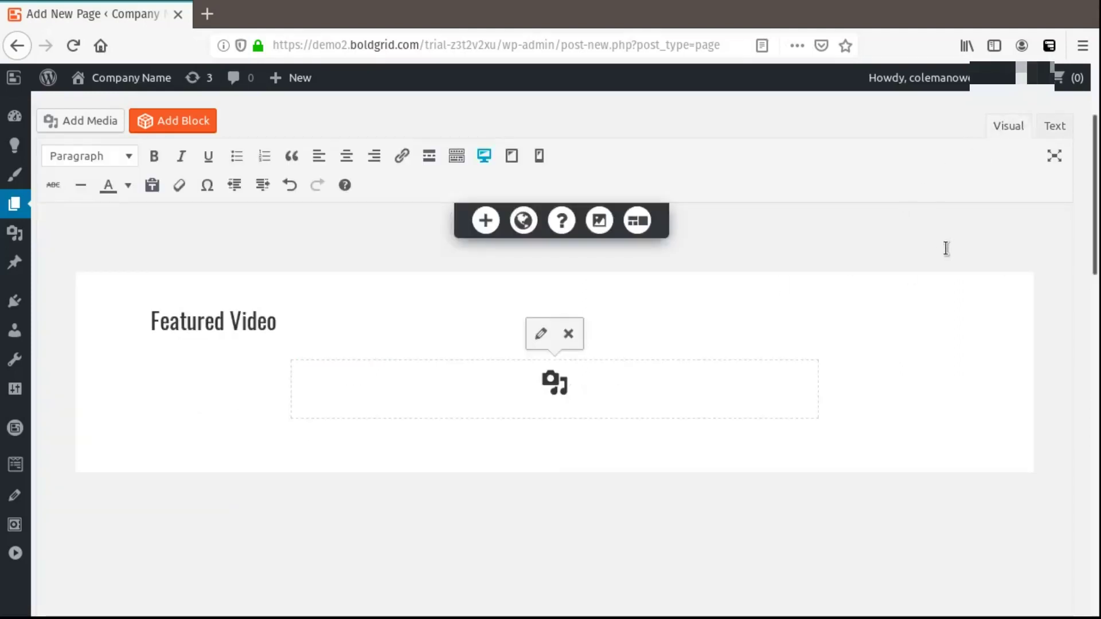